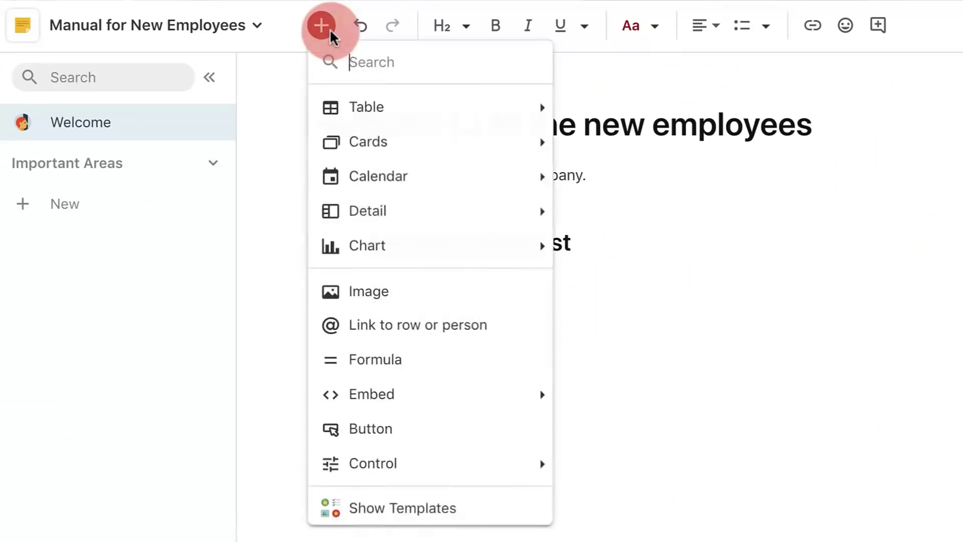
Step: Insert a checkbox control into the Manual for New Employees page and add an empty section below Ideas
{"action": "mouse_move", "coordinate": [511, 464]}
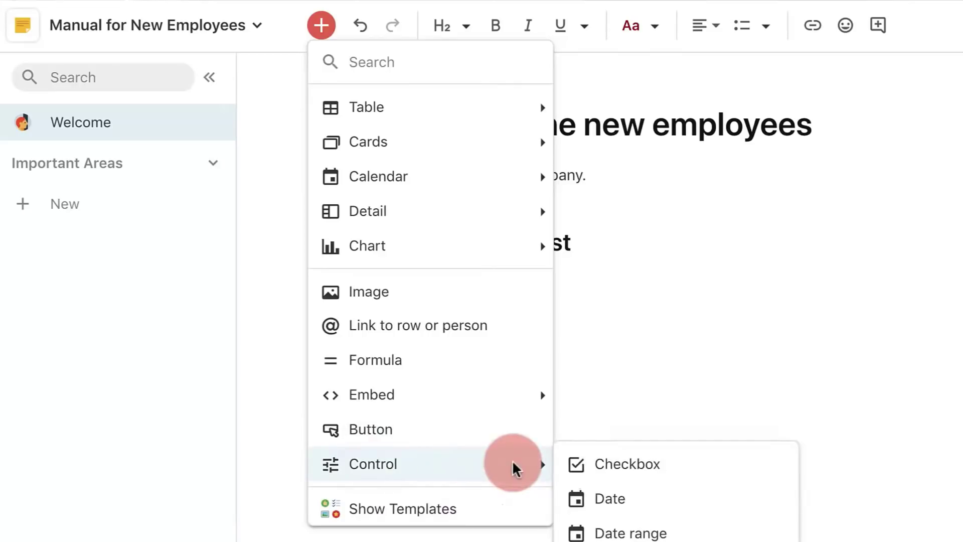
{"action": "left_click", "coordinate": [590, 472]}
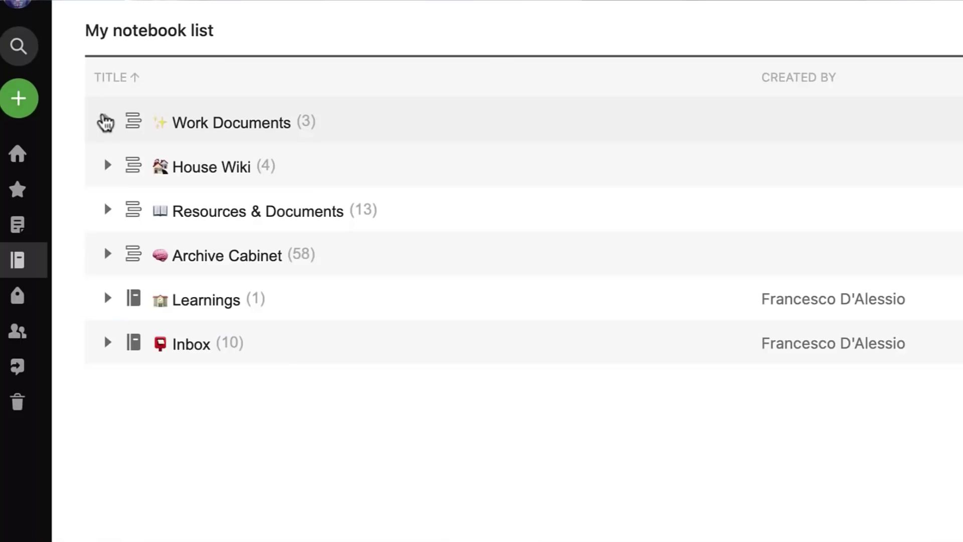
{"action": "left_click", "coordinate": [106, 122]}
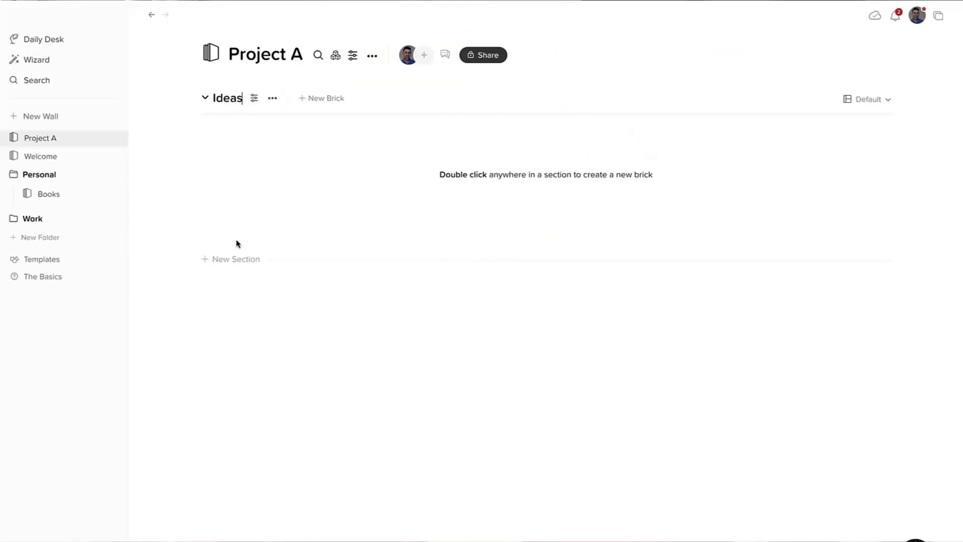
{"action": "left_click", "coordinate": [235, 261]}
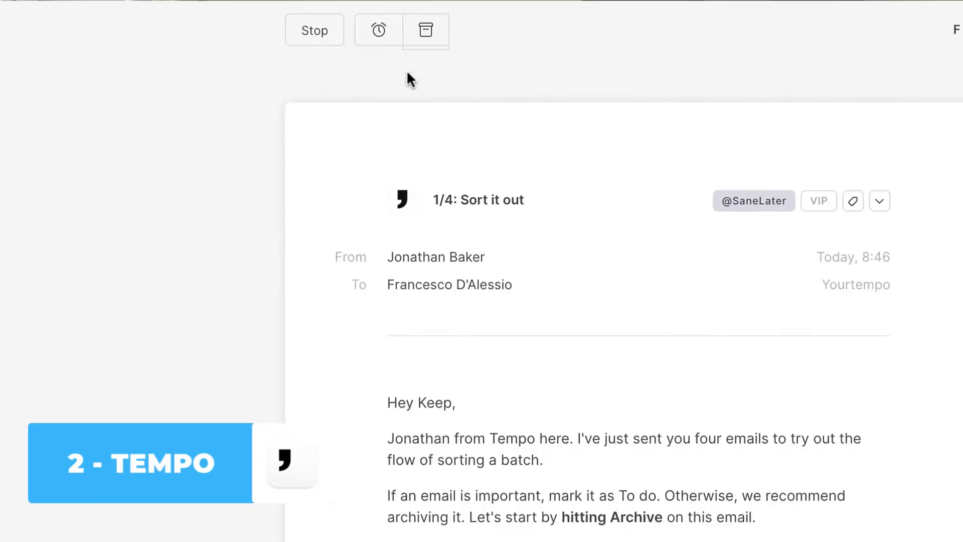
Step: Snooze the 'Sort it out' email until Next Week
{"action": "left_click", "coordinate": [383, 35]}
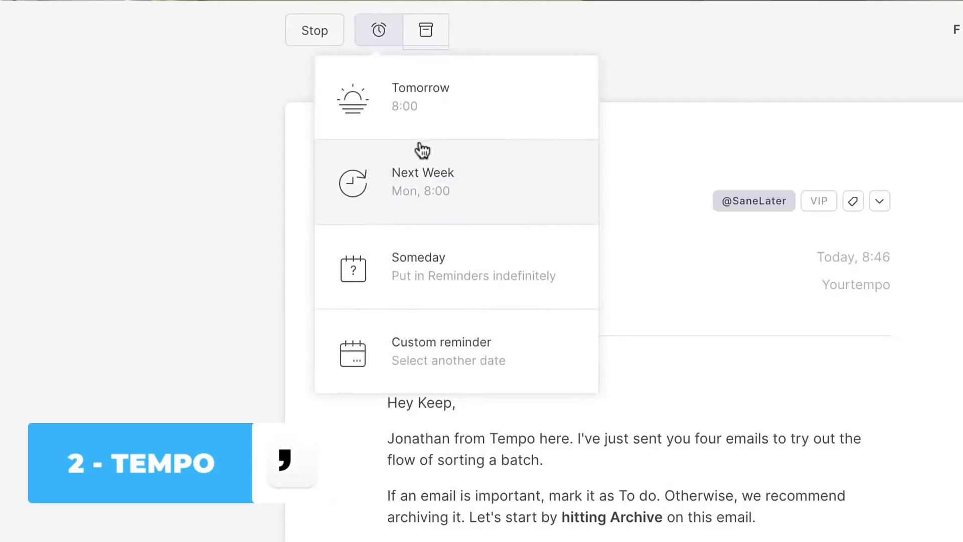
{"action": "left_click", "coordinate": [419, 168]}
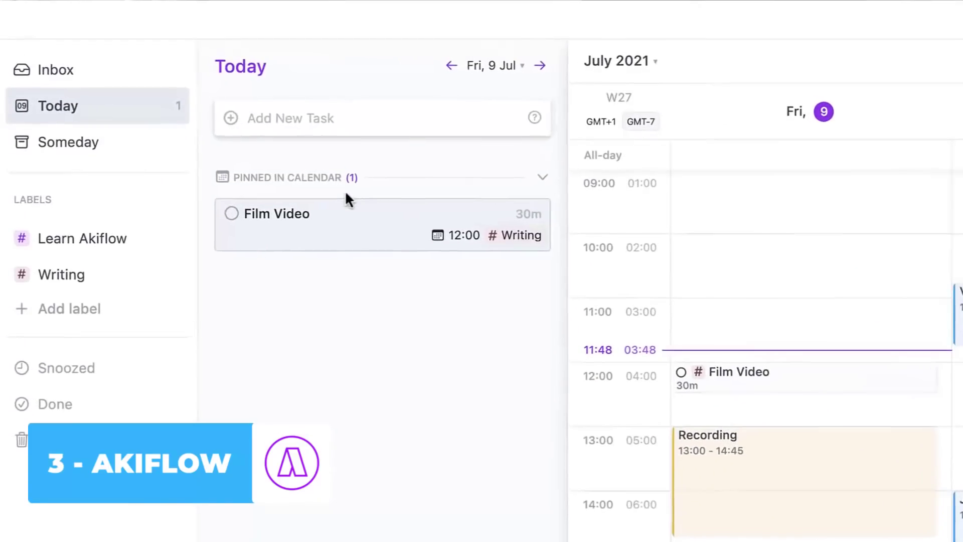
Step: Collapse the Pinned in Calendar header that holds the Film Video task
{"action": "left_click", "coordinate": [375, 148]}
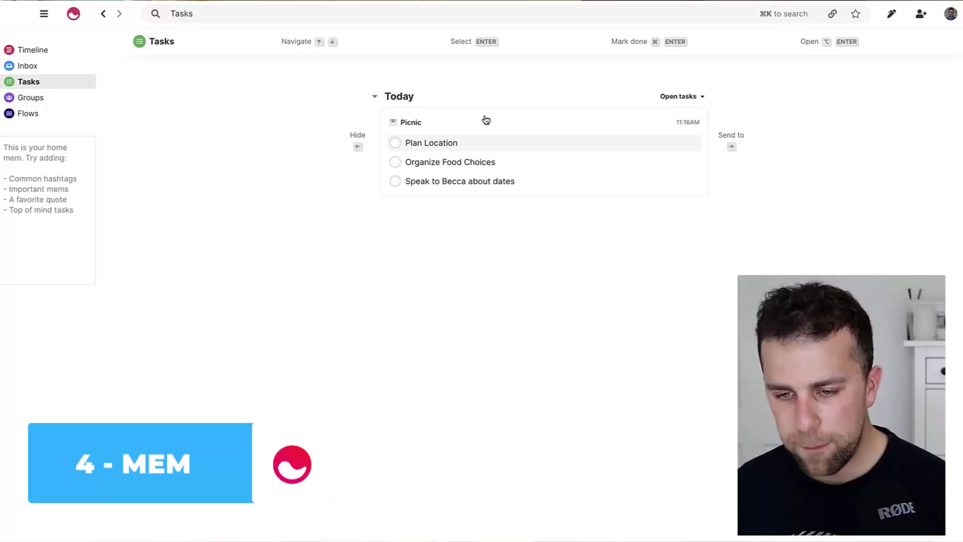
Step: Complete Plan Location, send the Picnic task to Thu 5/6, and open the Calendars flow configuration
{"action": "left_click", "coordinate": [396, 144]}
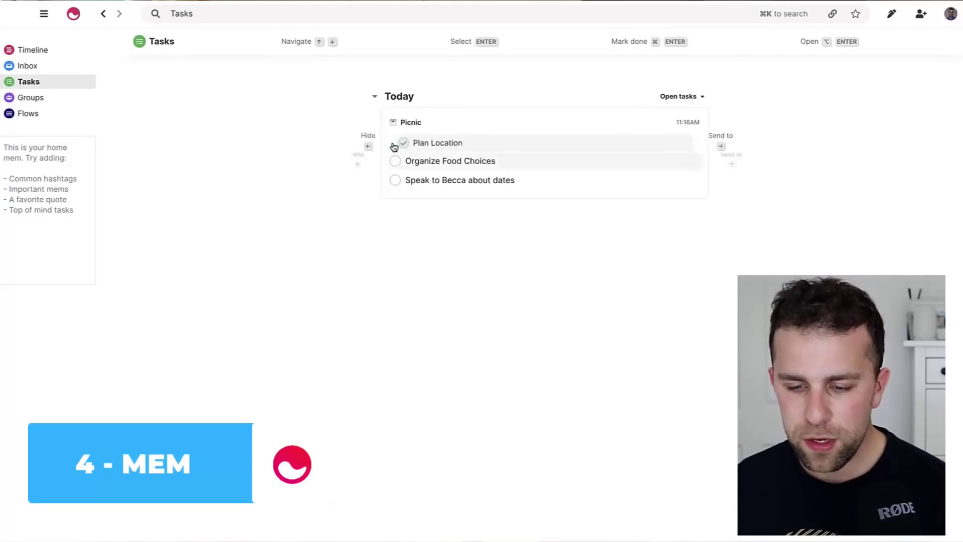
{"action": "key", "text": "Right"}
{"action": "left_click", "coordinate": [578, 149]}
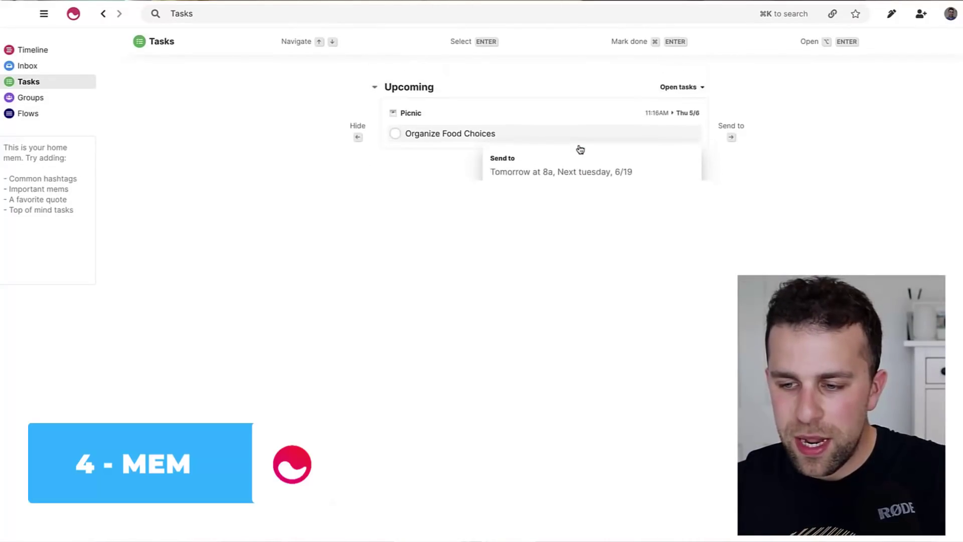
{"action": "key", "text": "super+1"}
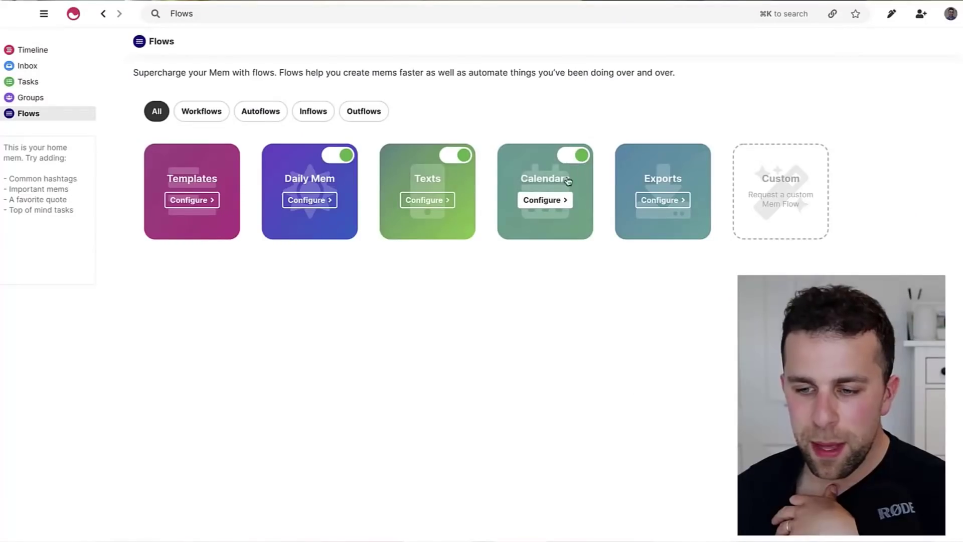
{"action": "left_click", "coordinate": [562, 198]}
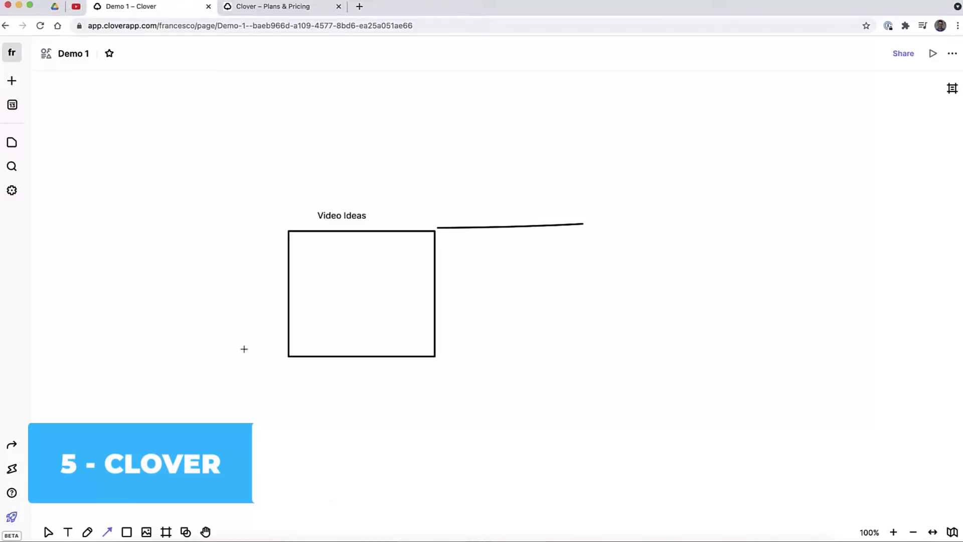
Step: Extend the Video Ideas connector downward, view the board's share invite, and open workspace settings
{"action": "left_click_drag", "start_coordinate": [573, 316], "coordinate": [569, 323]}
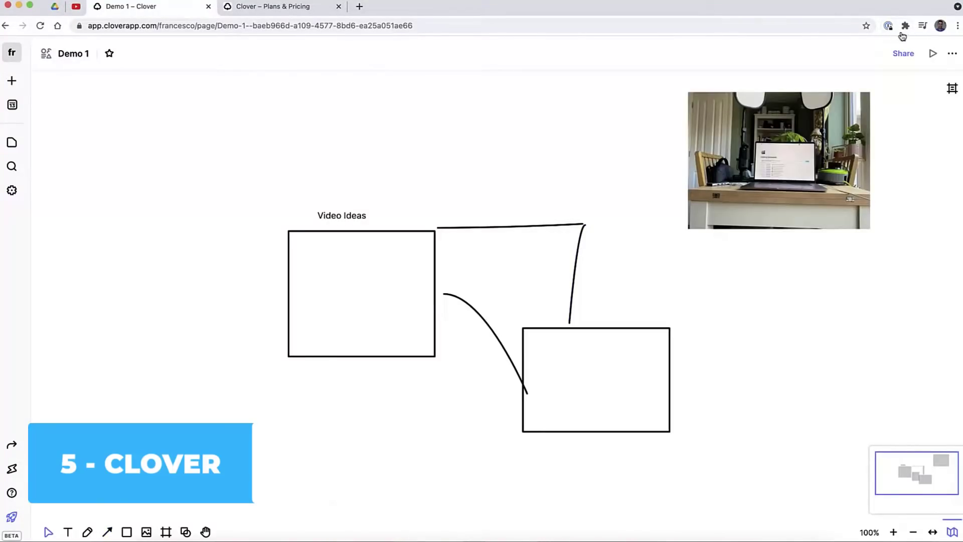
{"action": "left_click", "coordinate": [903, 53]}
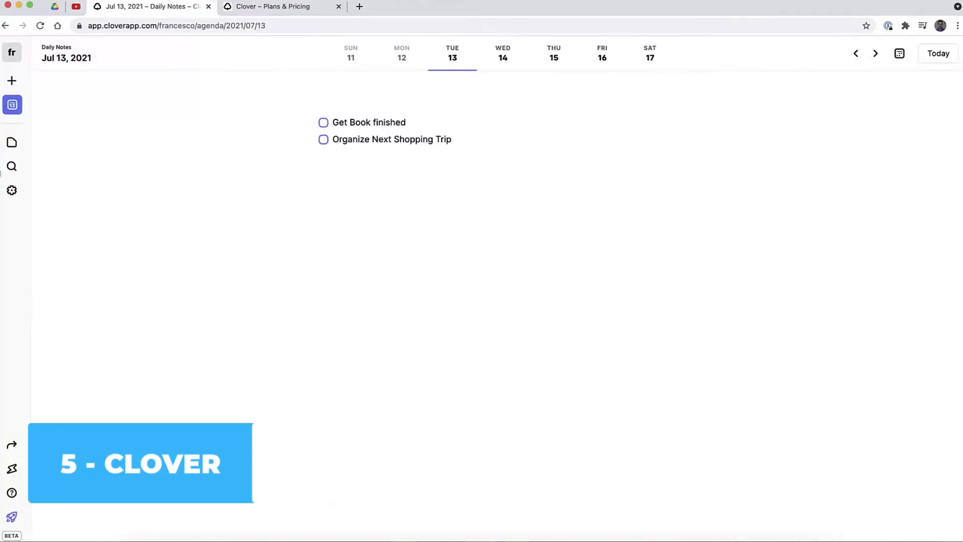
{"action": "left_click", "coordinate": [11, 192]}
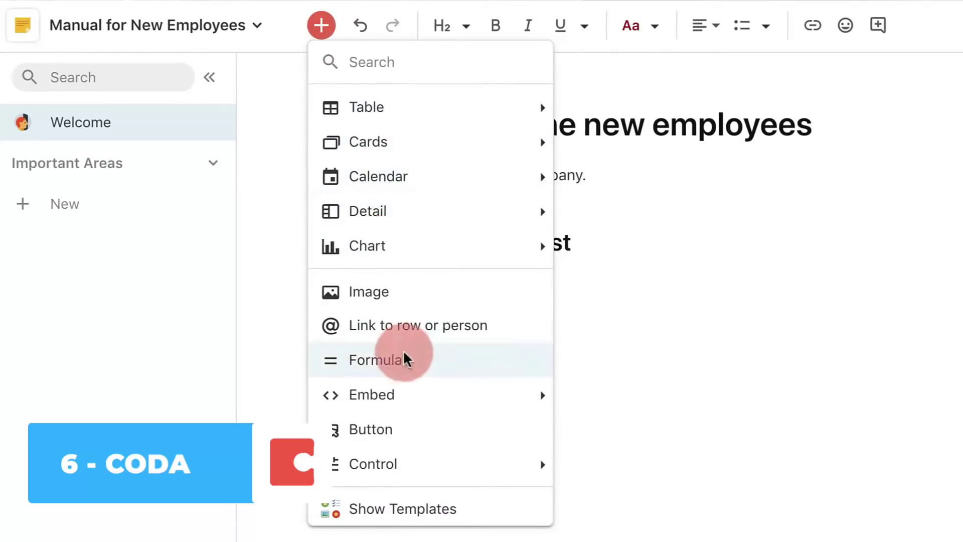
Step: Insert a Checkbox control, close the People formatting popup, and exit the Task 1 layout editor
{"action": "mouse_move", "coordinate": [452, 466]}
{"action": "left_click", "coordinate": [570, 462]}
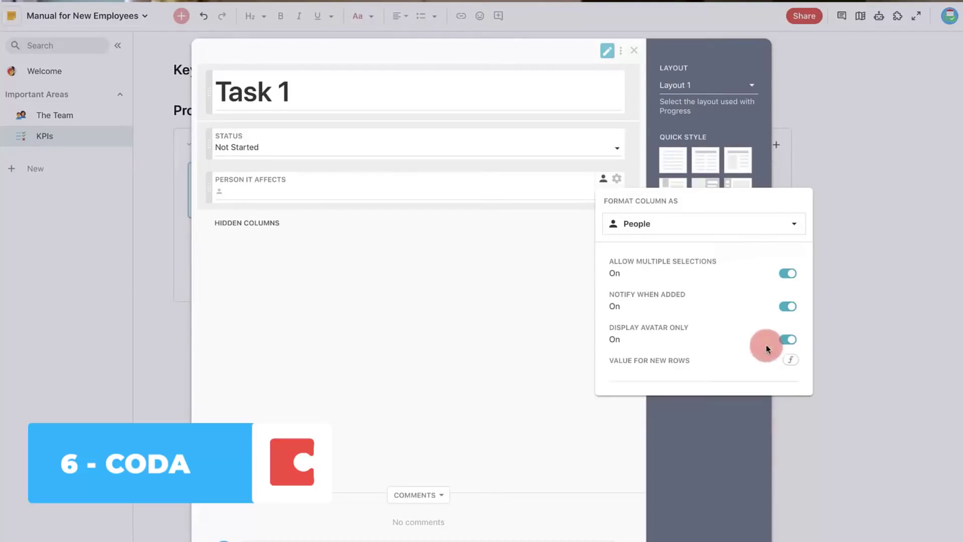
{"action": "left_click", "coordinate": [538, 253]}
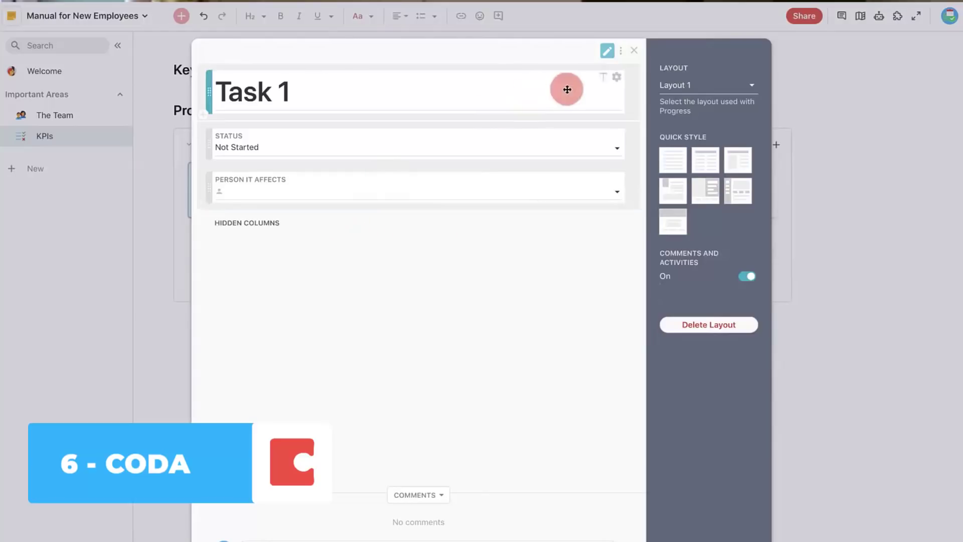
{"action": "left_click", "coordinate": [606, 51]}
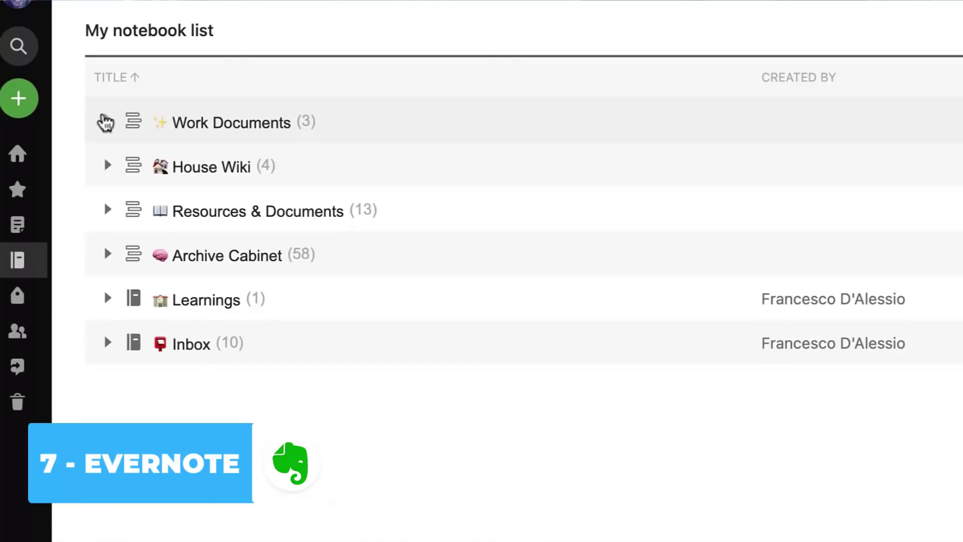
Step: Expand the Work Documents stack in the notebook list to show its notebooks
{"action": "left_click", "coordinate": [106, 122]}
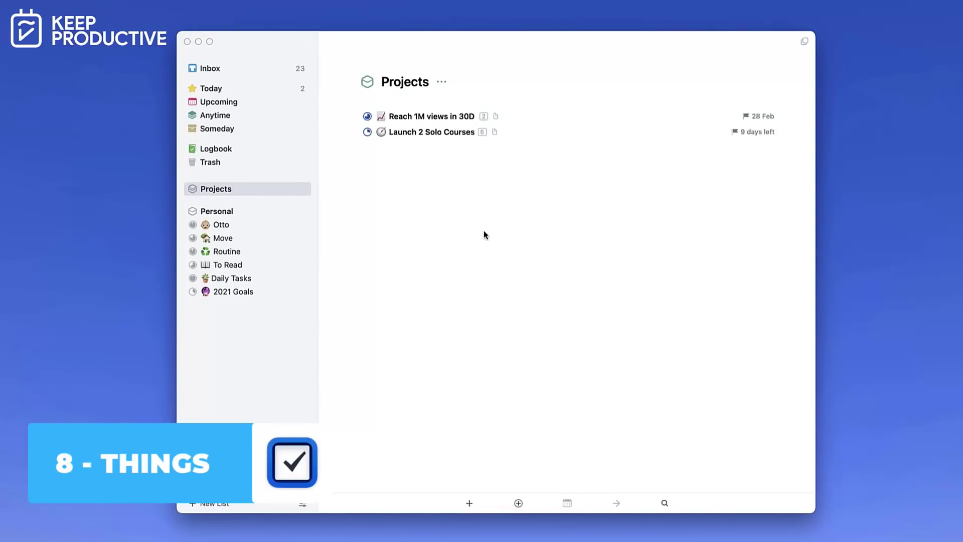
Step: Leave Projects for the Inbox list and create a new empty to-do there
{"action": "left_click", "coordinate": [210, 68]}
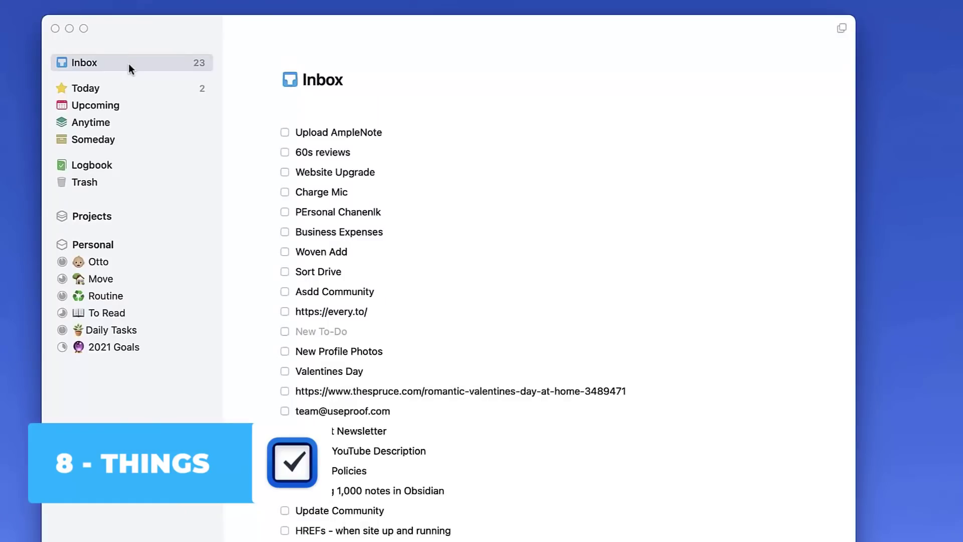
{"action": "key", "text": "ctrl+space"}
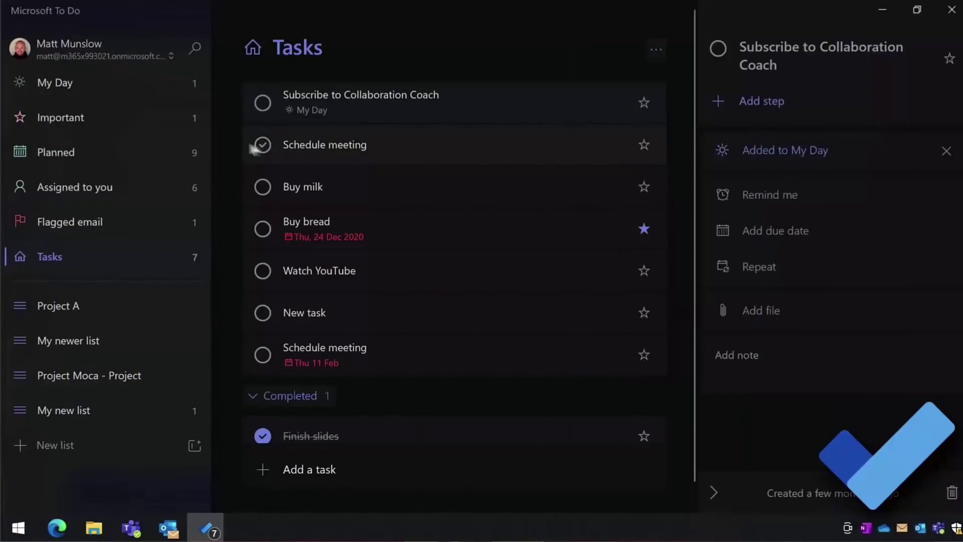
Step: Pick a start date for the Main Deck review task, then add Lists as a Teams channel tab
{"action": "left_click", "coordinate": [110, 85]}
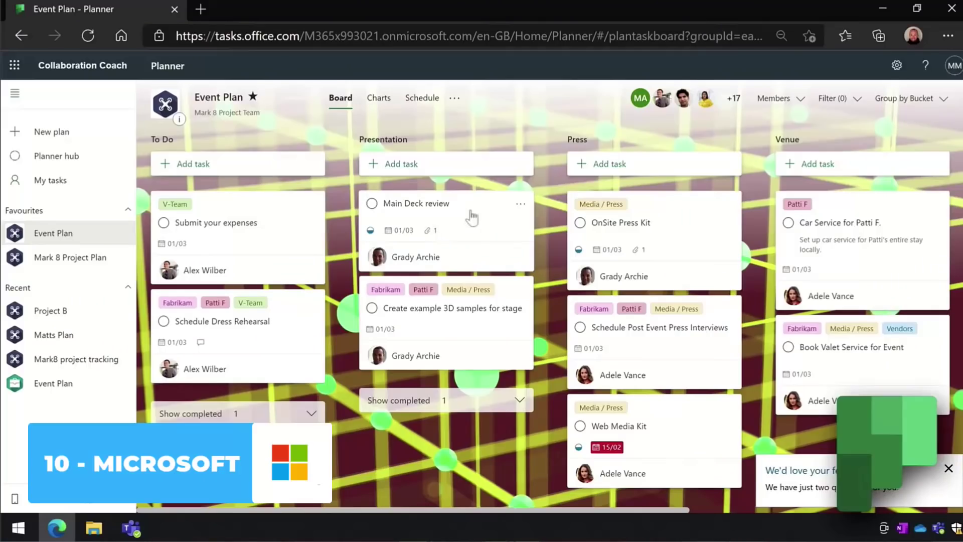
{"action": "left_click", "coordinate": [460, 217]}
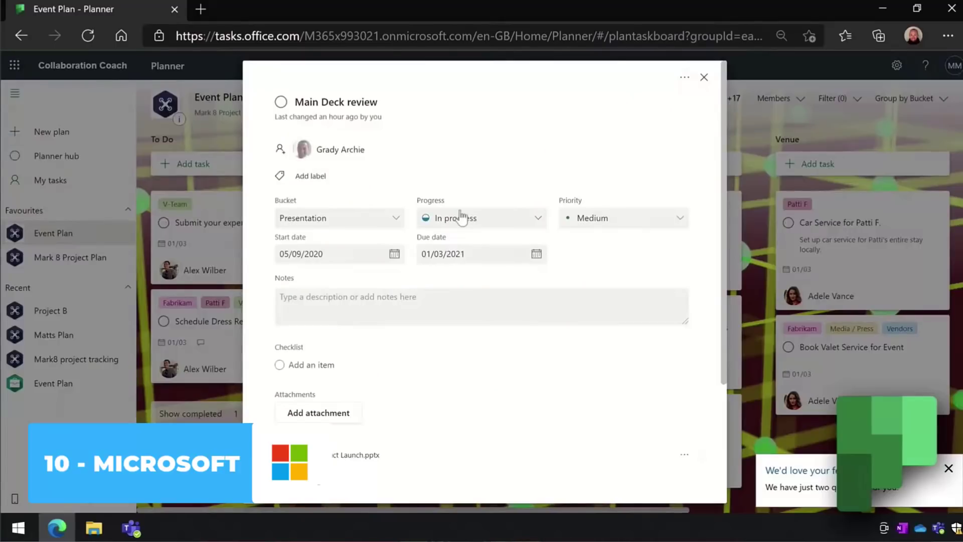
{"action": "left_click", "coordinate": [395, 254]}
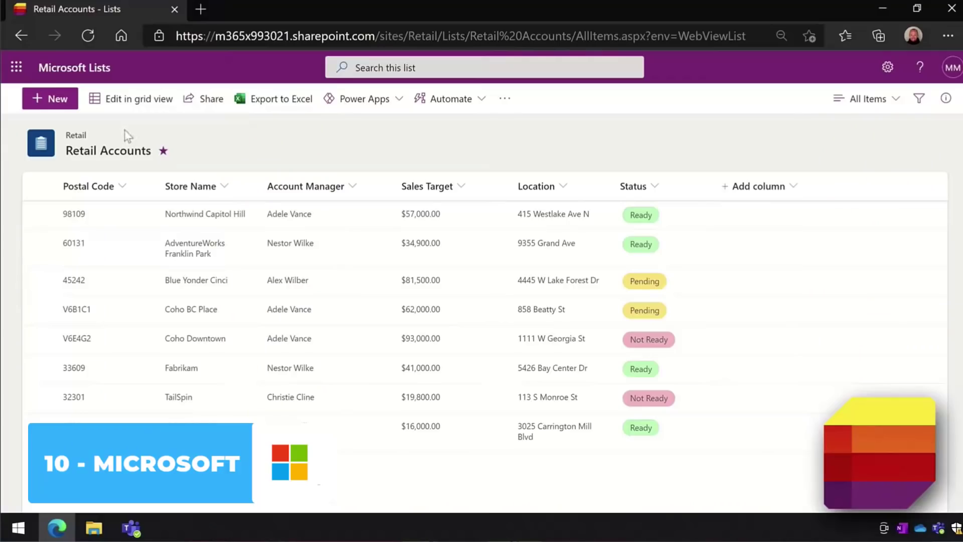
{"action": "left_click", "coordinate": [16, 70]}
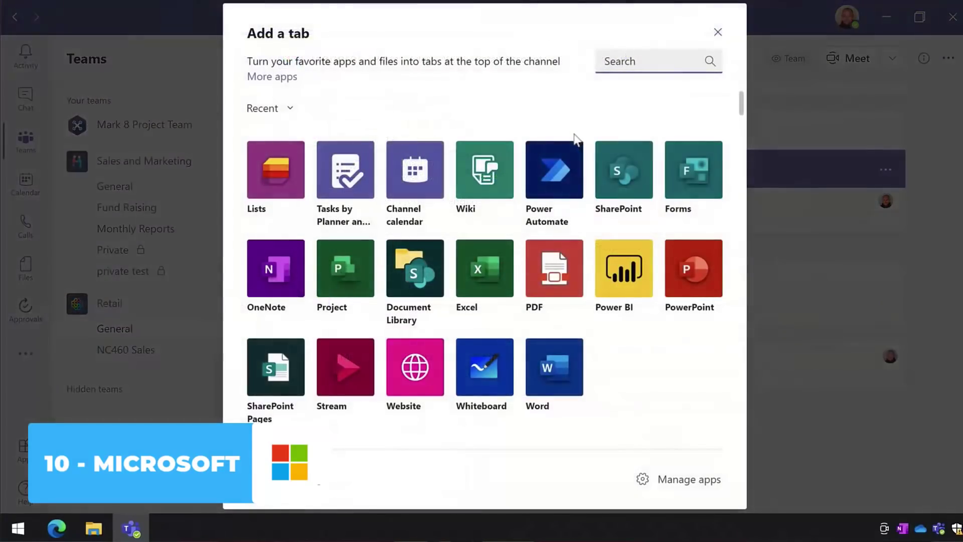
{"action": "left_click", "coordinate": [263, 182]}
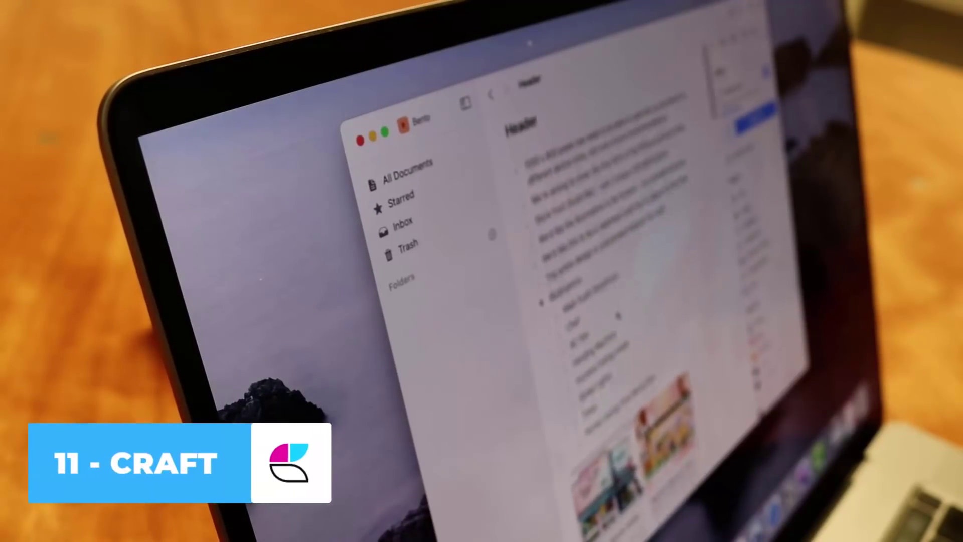
Step: Look through the documents and Trash, then turn the @ mention into a link to the meeting note
{"action": "scroll", "coordinate": [619, 315], "scroll_direction": "down", "scroll_amount": 10}
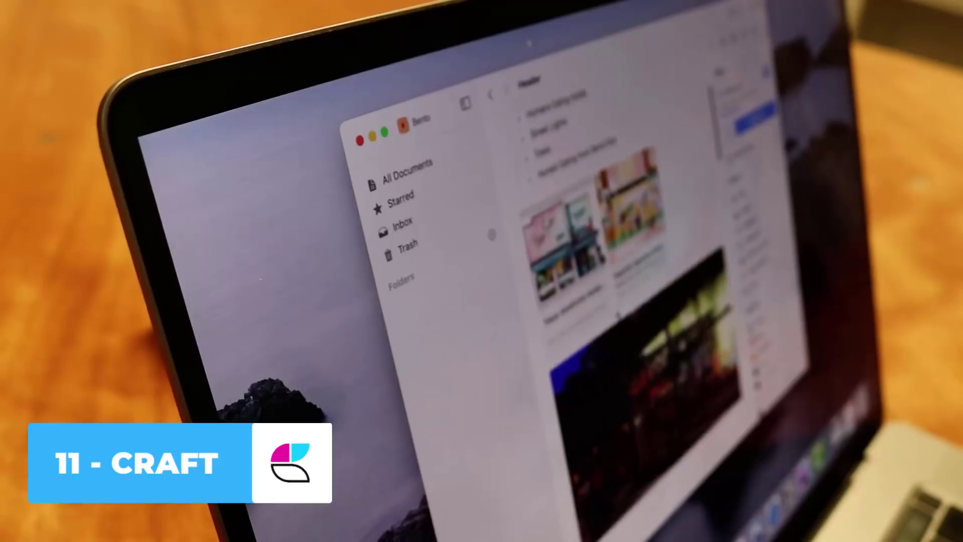
{"action": "scroll", "coordinate": [618, 315], "scroll_direction": "down", "scroll_amount": 3}
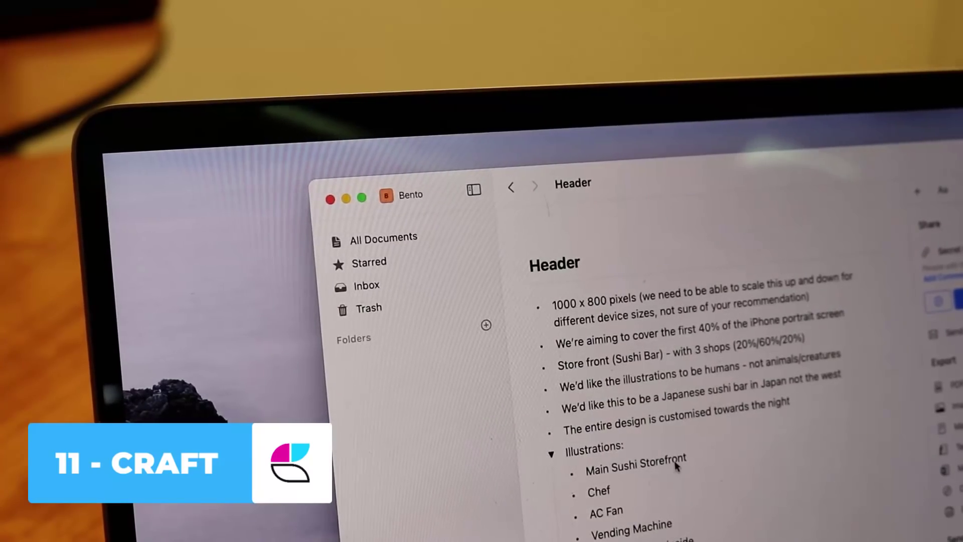
{"action": "scroll", "coordinate": [676, 465], "scroll_direction": "down", "scroll_amount": 10}
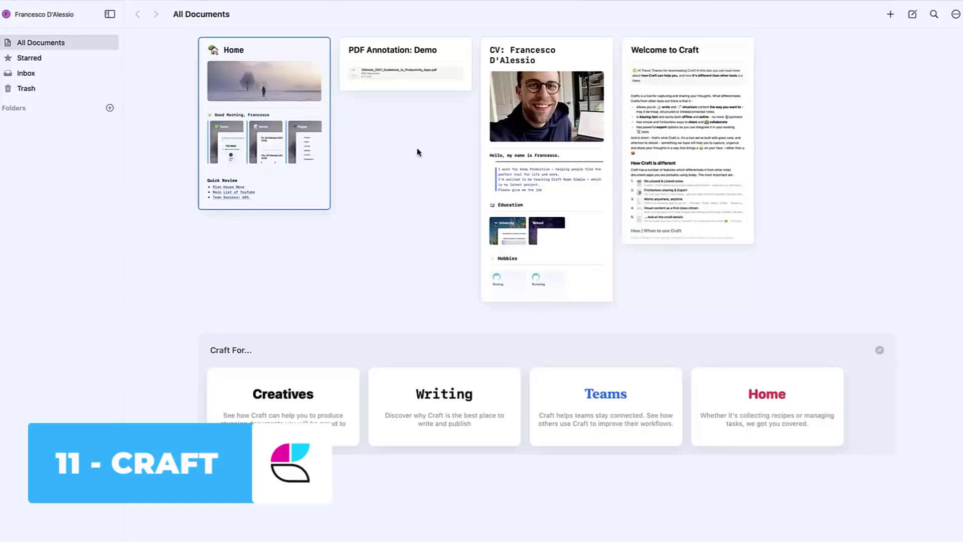
{"action": "left_click", "coordinate": [66, 94]}
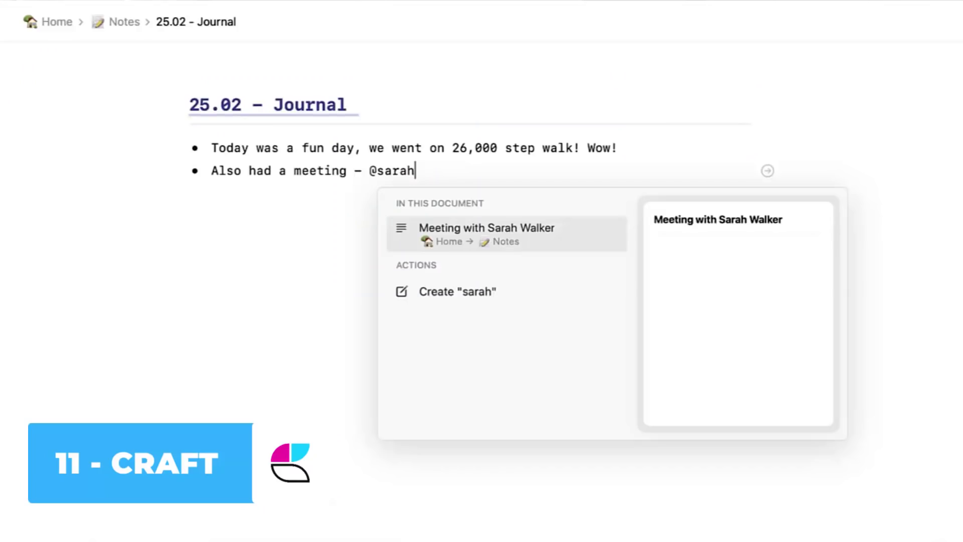
{"action": "key", "text": "Return"}
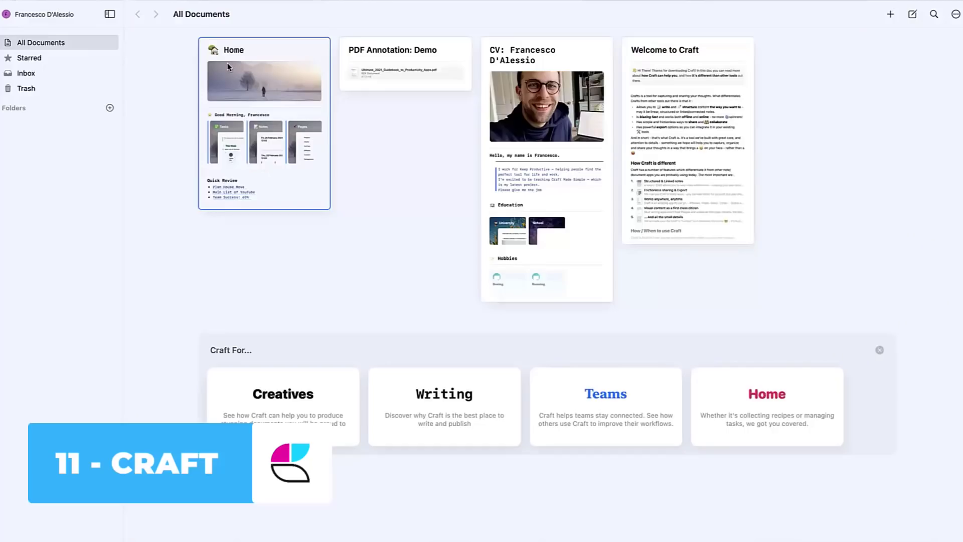
Step: Go through Home and Notes to the meeting note to view its backlinks
{"action": "left_click", "coordinate": [287, 197]}
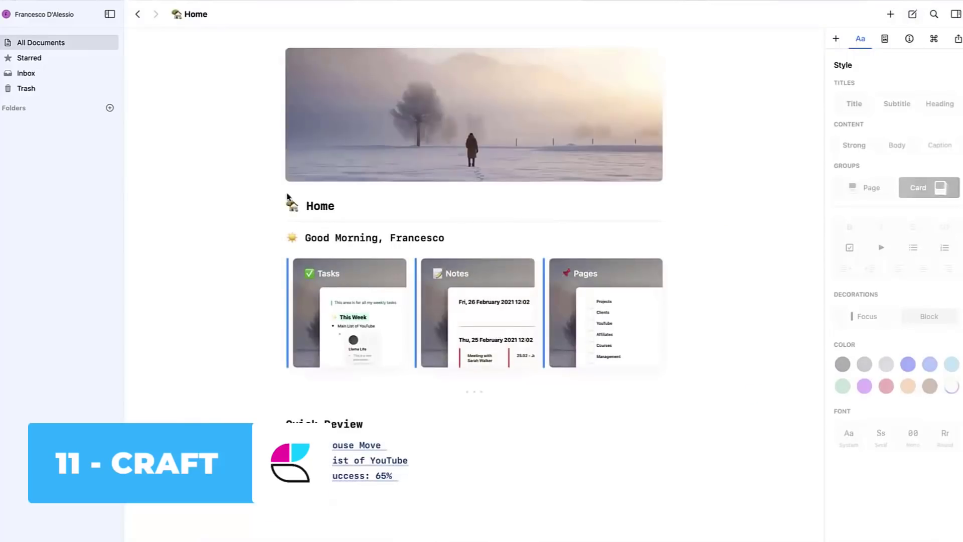
{"action": "left_click", "coordinate": [481, 301]}
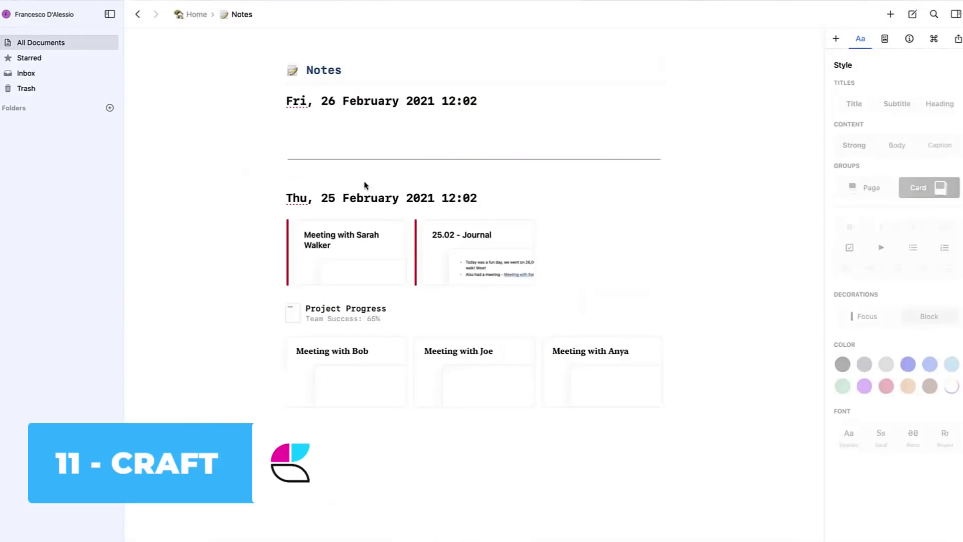
{"action": "left_click", "coordinate": [344, 237]}
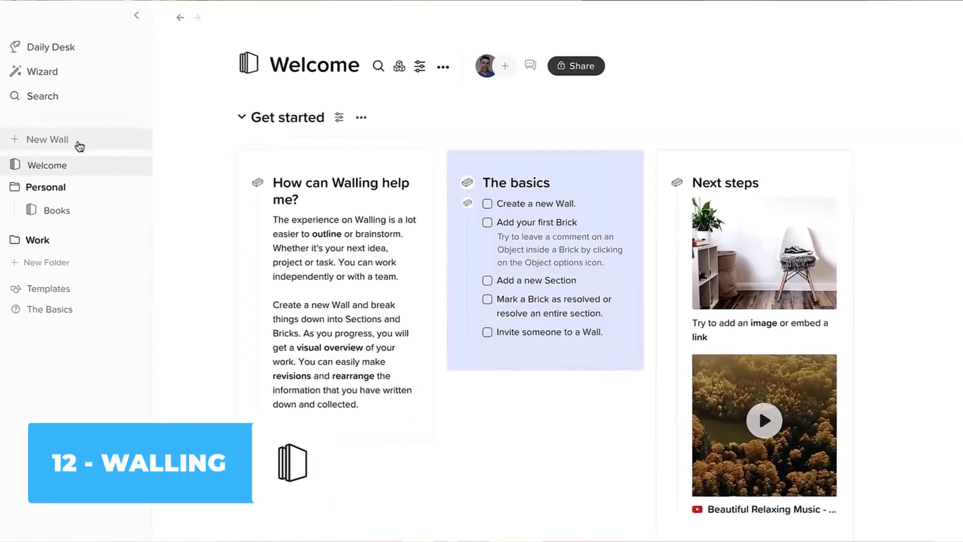
Step: Start a blank wall named Project A, add a section, and begin a brick titled 'A brick!'
{"action": "left_click", "coordinate": [102, 172]}
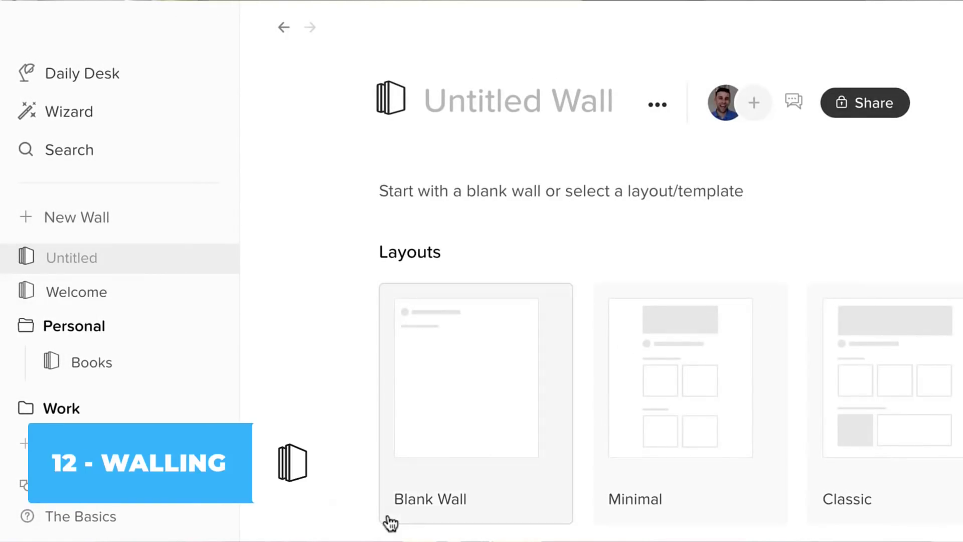
{"action": "scroll", "coordinate": [381, 506], "scroll_direction": "down", "scroll_amount": 8}
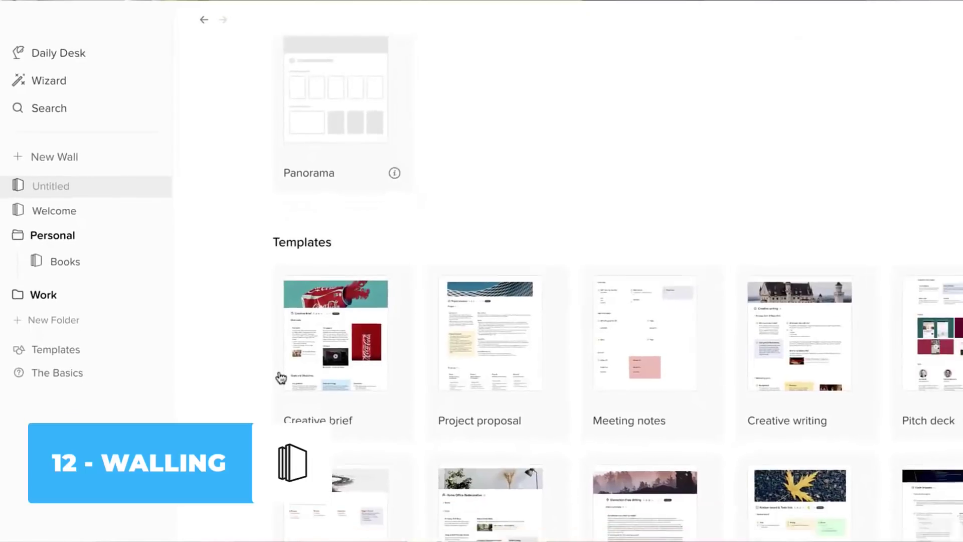
{"action": "scroll", "coordinate": [281, 377], "scroll_direction": "down", "scroll_amount": 5}
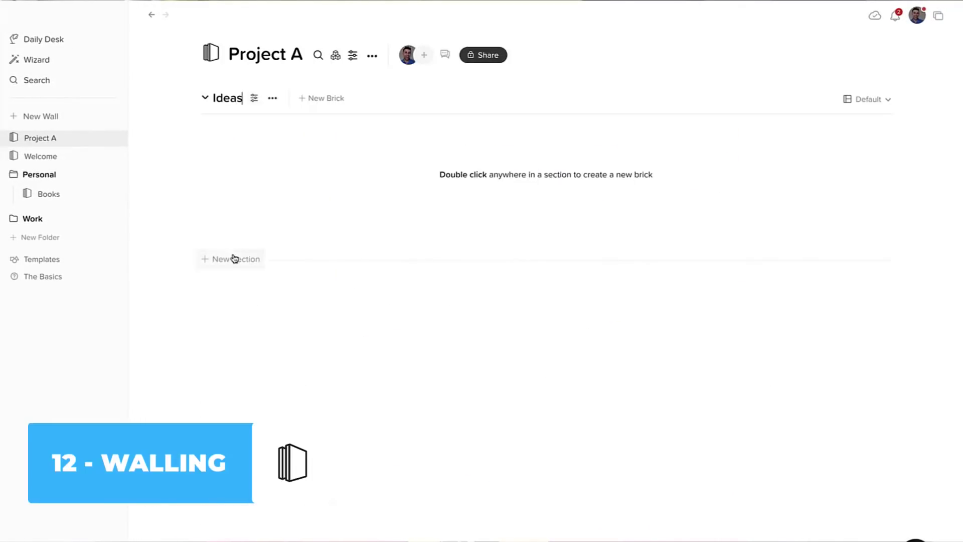
{"action": "left_click", "coordinate": [233, 259]}
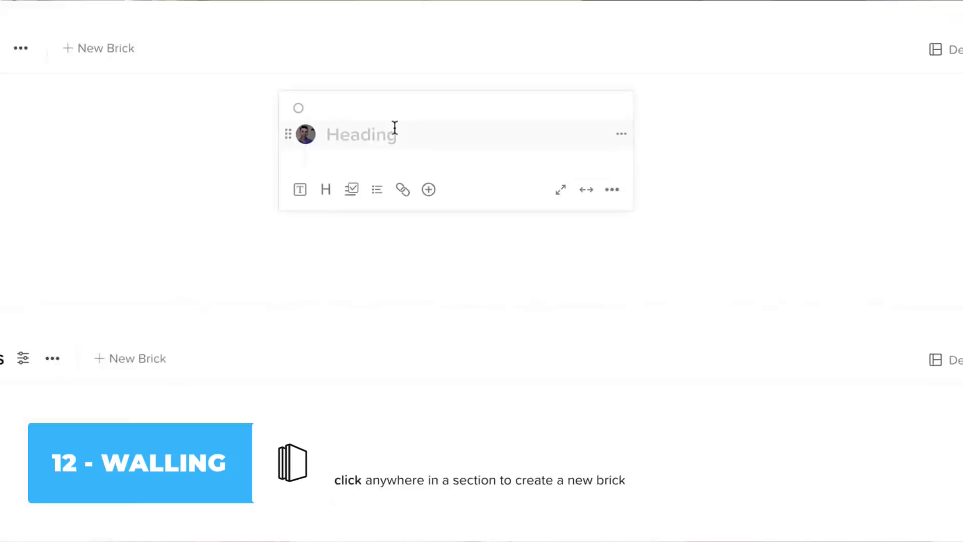
{"action": "type", "text": "A"}
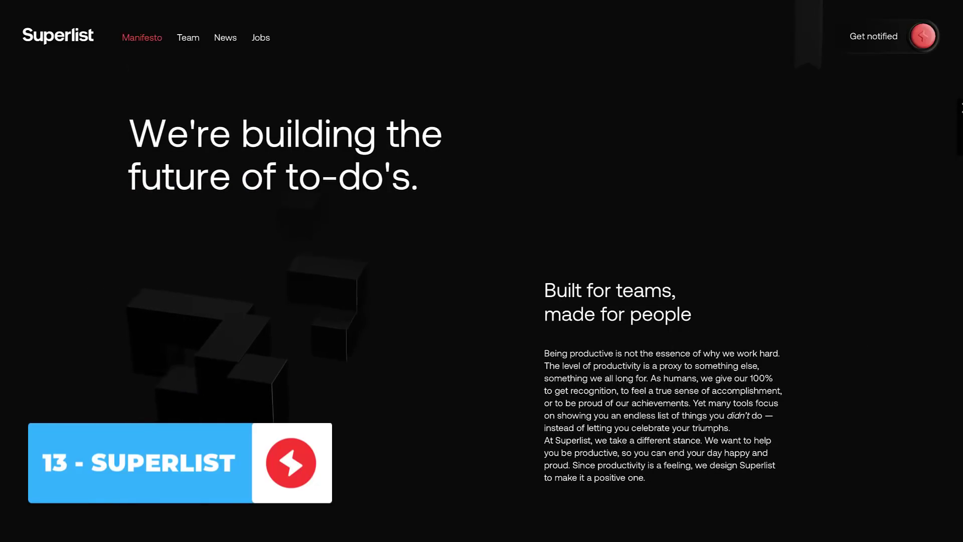
Step: Scroll down the Superlist manifesto through sections like Focus on you and Private by design
{"action": "scroll", "coordinate": [482, 270], "scroll_direction": "down", "scroll_amount": 5}
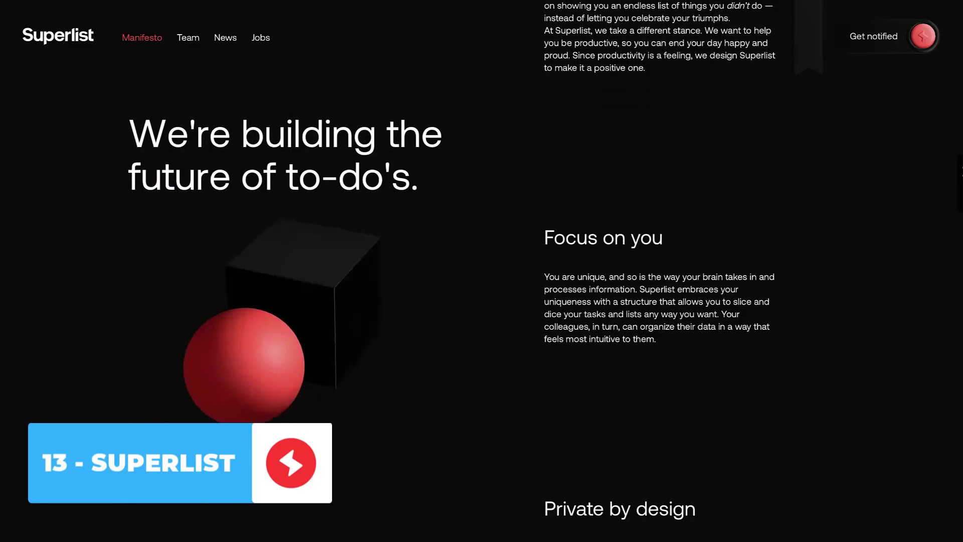
{"action": "scroll", "coordinate": [481, 271], "scroll_direction": "down", "scroll_amount": 3}
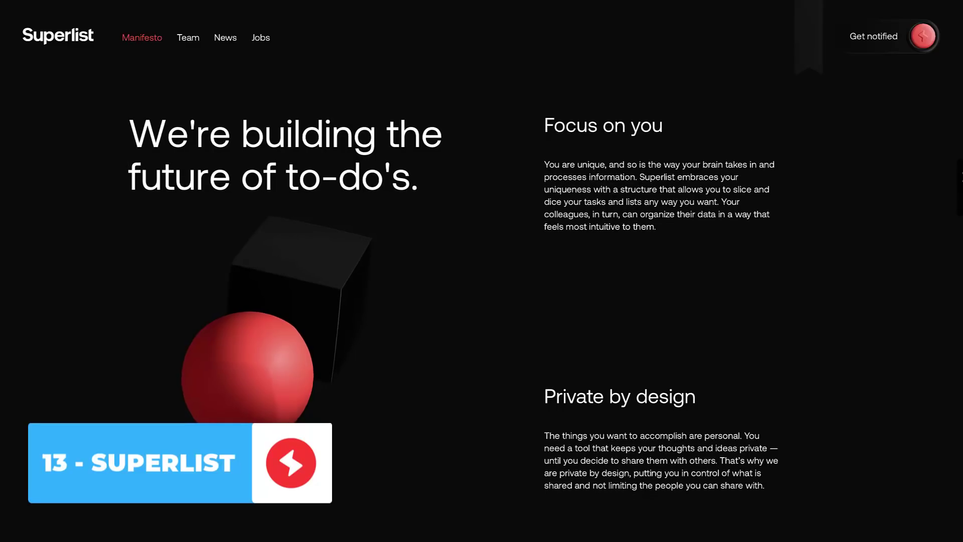
{"action": "scroll", "coordinate": [482, 271], "scroll_direction": "down", "scroll_amount": 5}
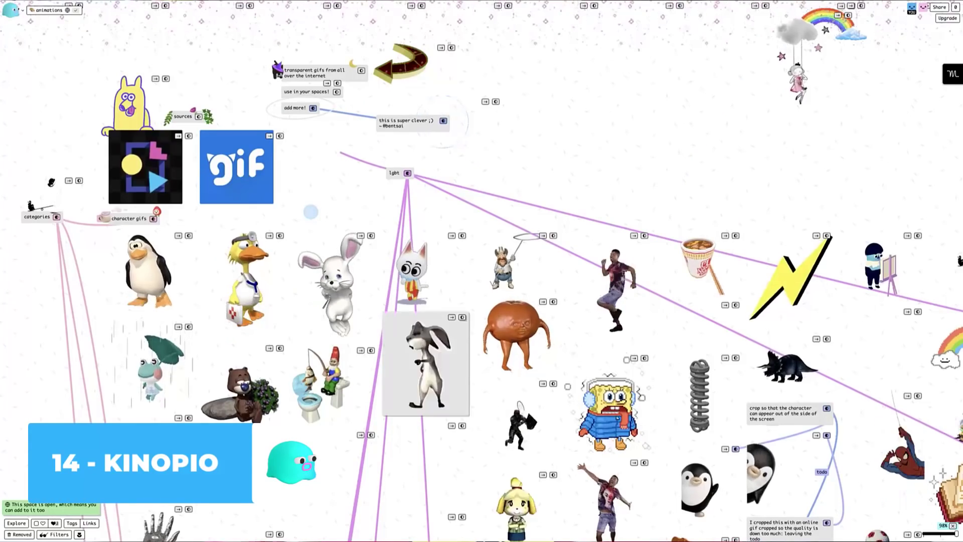
Step: Scroll around the Kinopio Class Notes and animations spaces to browse their cards
{"action": "scroll", "coordinate": [481, 270], "scroll_direction": "down", "scroll_amount": 10}
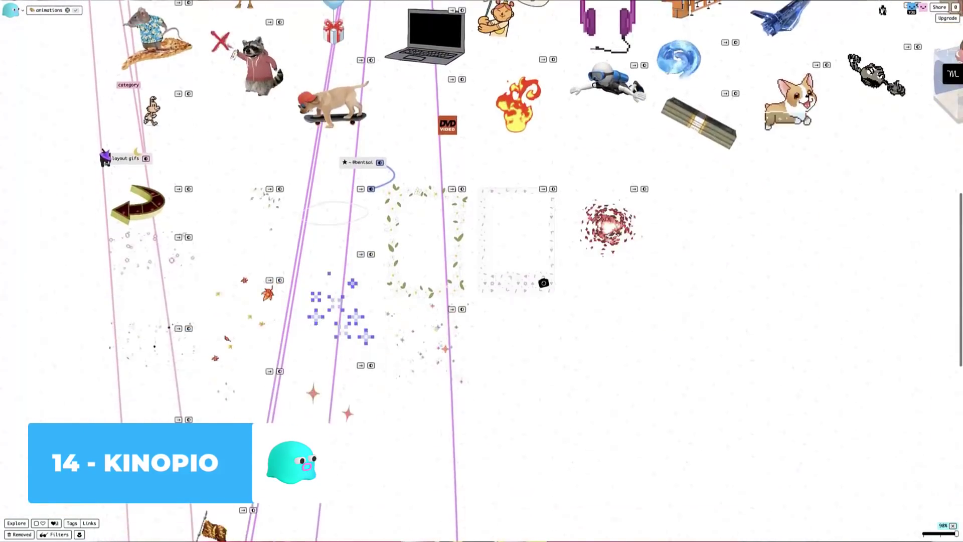
{"action": "scroll", "coordinate": [481, 271], "scroll_direction": "down", "scroll_amount": 2}
{"action": "scroll", "coordinate": [481, 271], "scroll_direction": "up", "scroll_amount": 15}
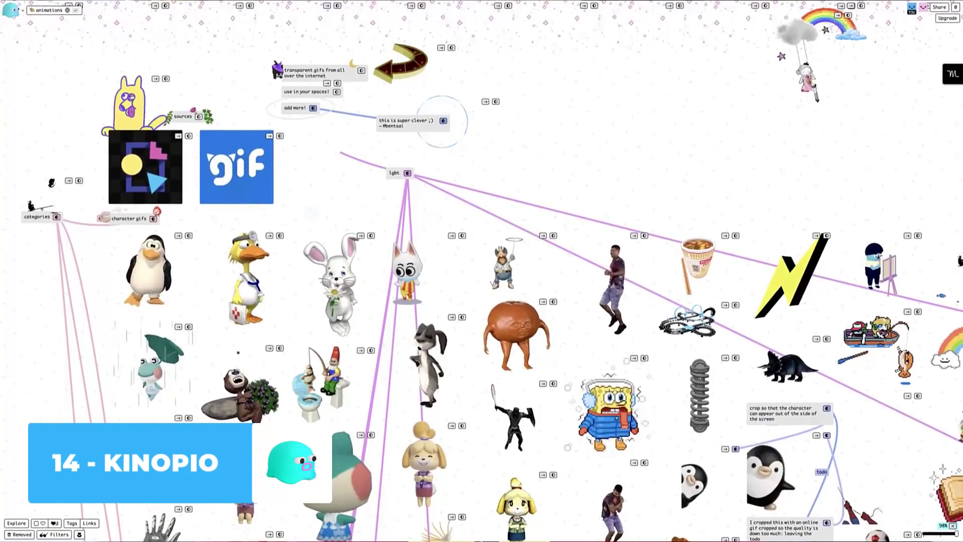
{"action": "scroll", "coordinate": [482, 271], "scroll_direction": "right", "scroll_amount": 12}
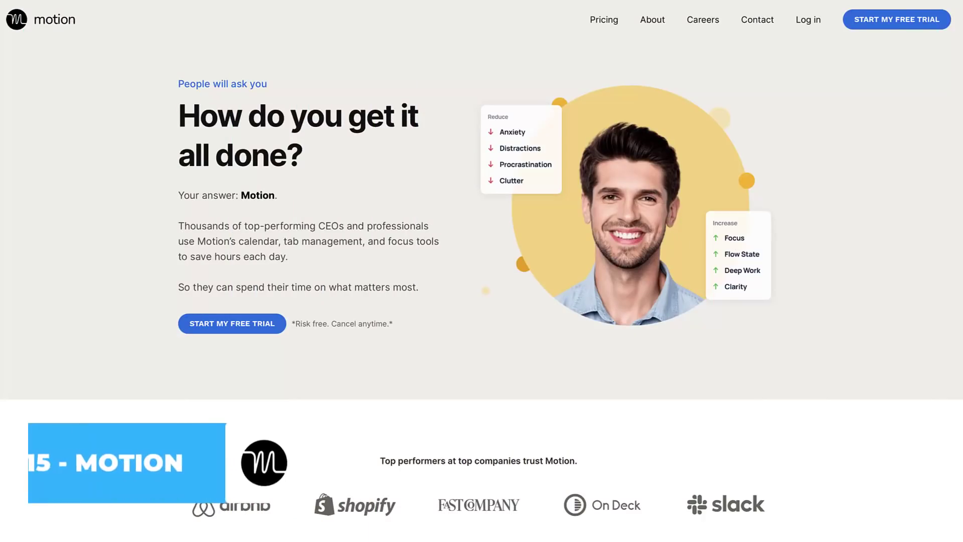
Step: Scroll the Motion homepage past Calendar, Scheduler, Events and Tab Manager down to Distraction Blocker
{"action": "scroll", "coordinate": [481, 271], "scroll_direction": "down", "scroll_amount": 2}
{"action": "scroll", "coordinate": [481, 271], "scroll_direction": "down", "scroll_amount": 8}
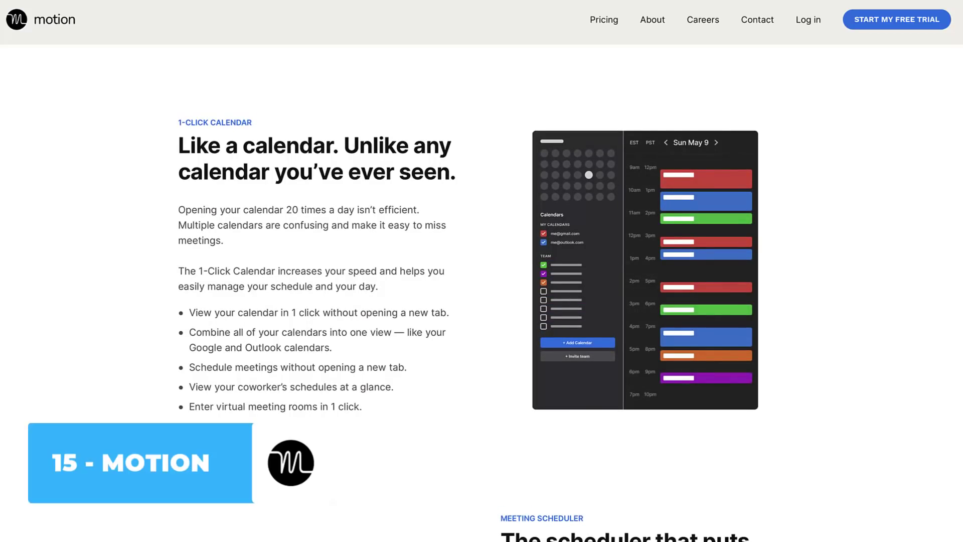
{"action": "scroll", "coordinate": [481, 271], "scroll_direction": "down", "scroll_amount": 9}
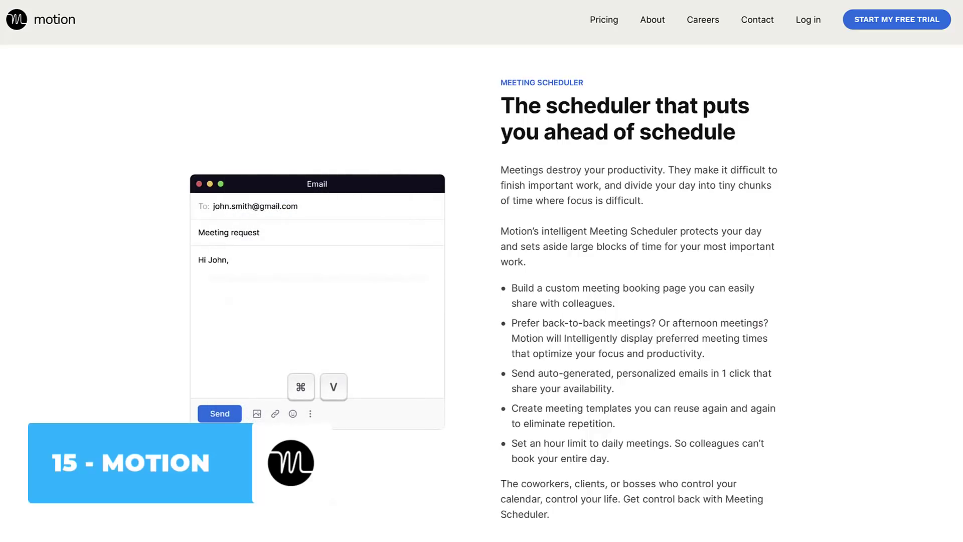
{"action": "scroll", "coordinate": [481, 270], "scroll_direction": "down", "scroll_amount": 9}
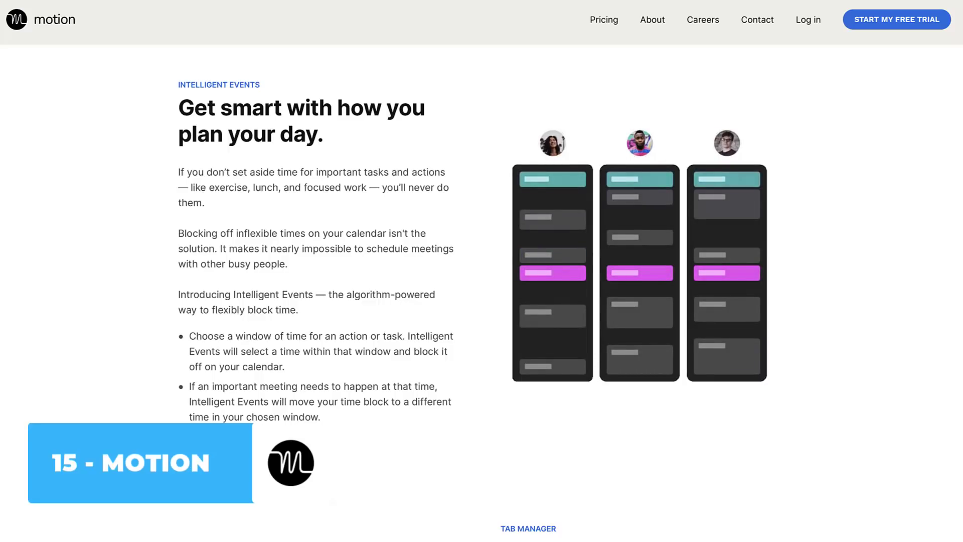
{"action": "scroll", "coordinate": [482, 271], "scroll_direction": "down", "scroll_amount": 9}
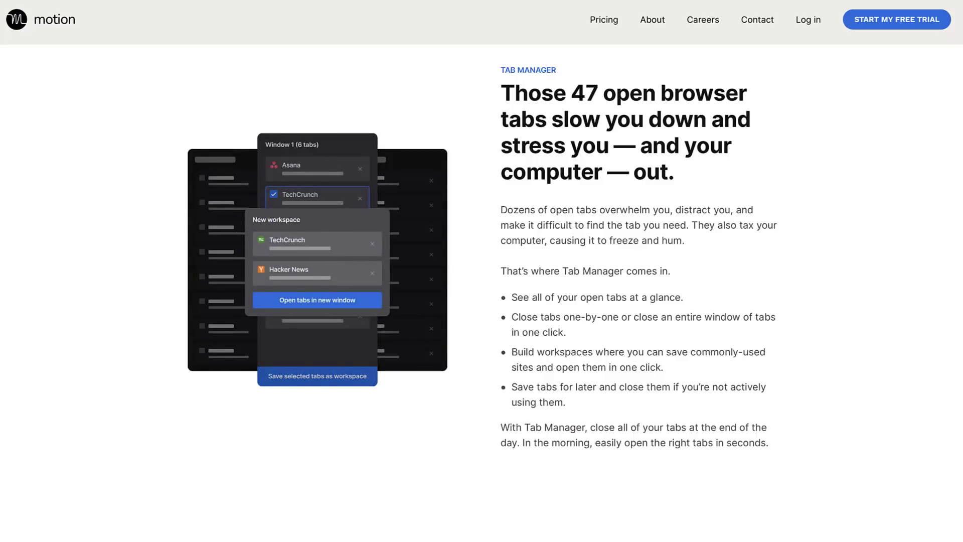
{"action": "scroll", "coordinate": [482, 271], "scroll_direction": "down", "scroll_amount": 9}
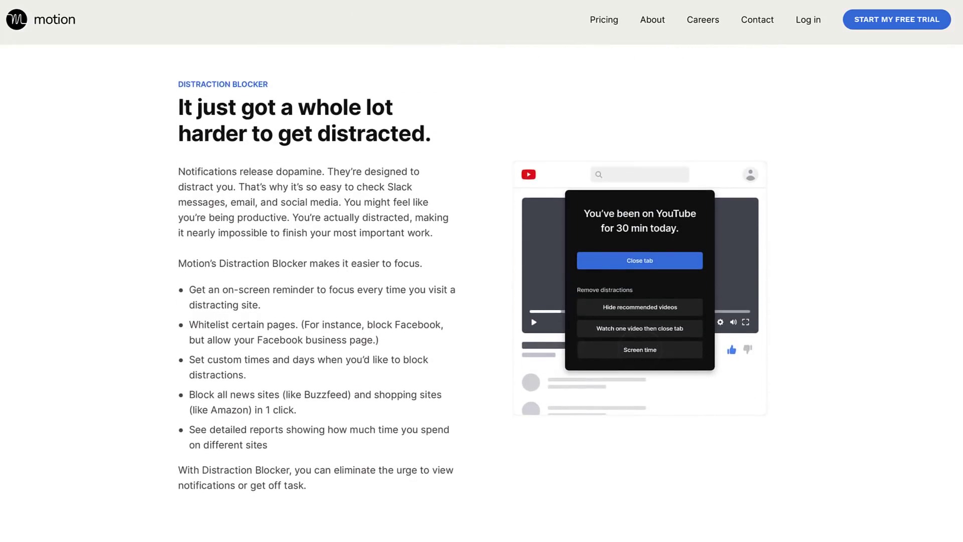
Step: Insert a checkbox control in Coda, then expand Evernote's Work Documents notebook
{"action": "left_click", "coordinate": [324, 27]}
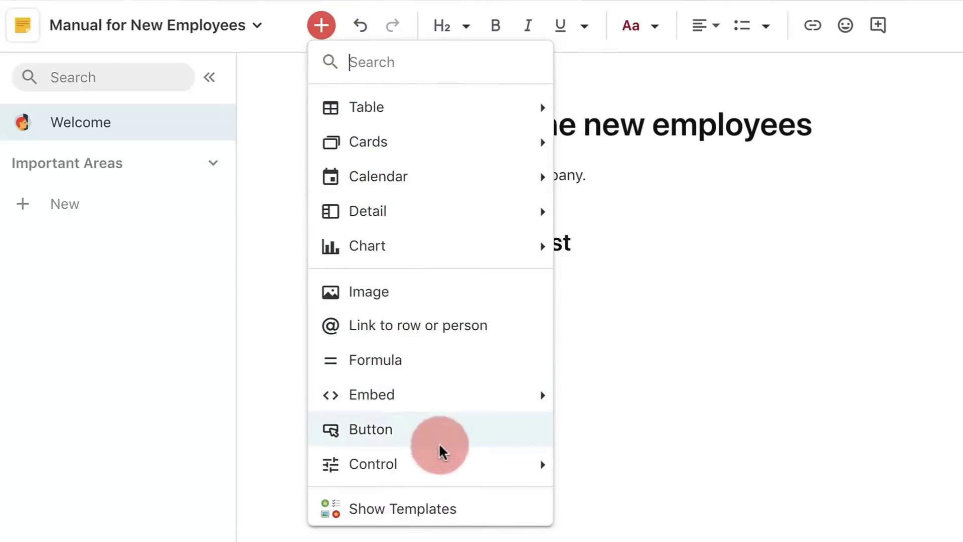
{"action": "mouse_move", "coordinate": [514, 467]}
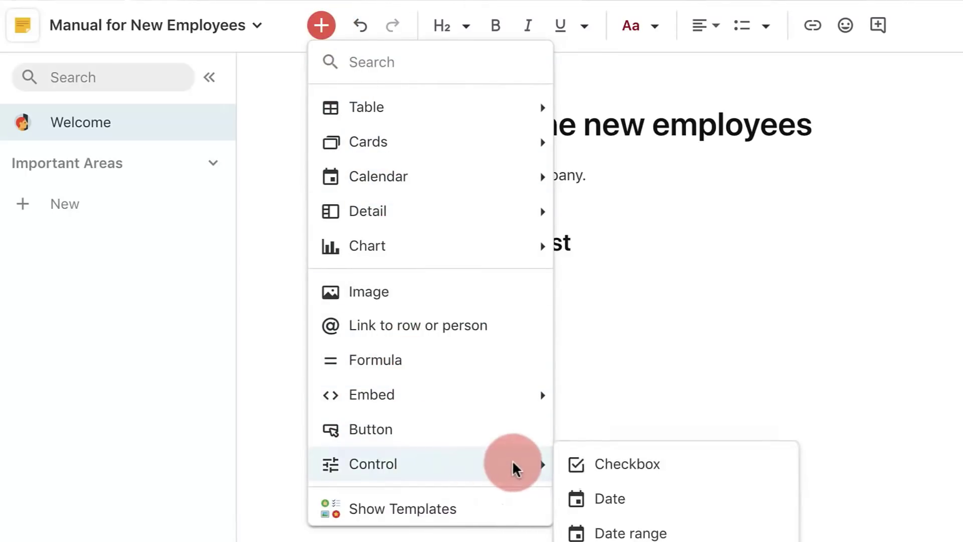
{"action": "left_click", "coordinate": [587, 468]}
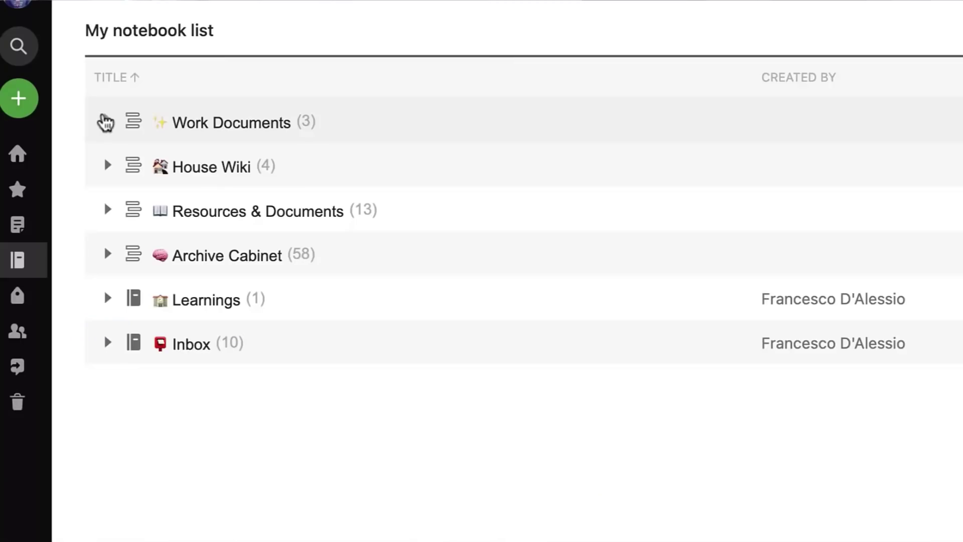
{"action": "left_click", "coordinate": [105, 121]}
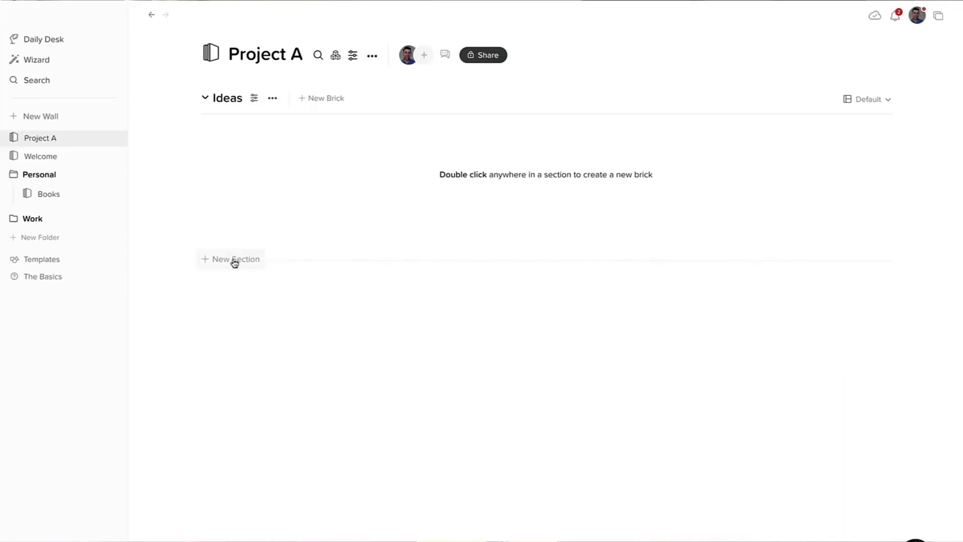
Step: Add an empty section to the Walling wall, then scroll the Kinopio animations space
{"action": "left_click", "coordinate": [234, 261]}
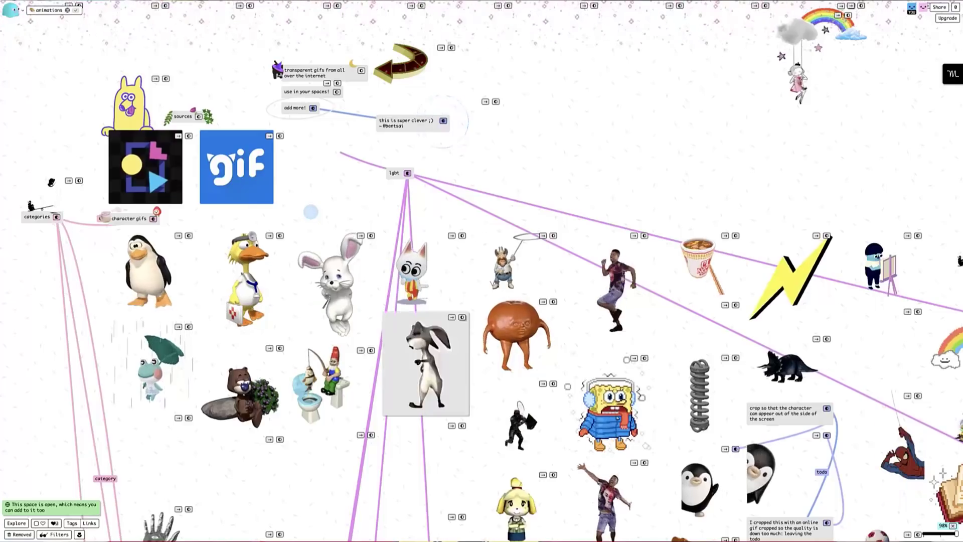
{"action": "scroll", "coordinate": [481, 271], "scroll_direction": "down", "scroll_amount": 5}
{"action": "scroll", "coordinate": [481, 271], "scroll_direction": "down", "scroll_amount": 8}
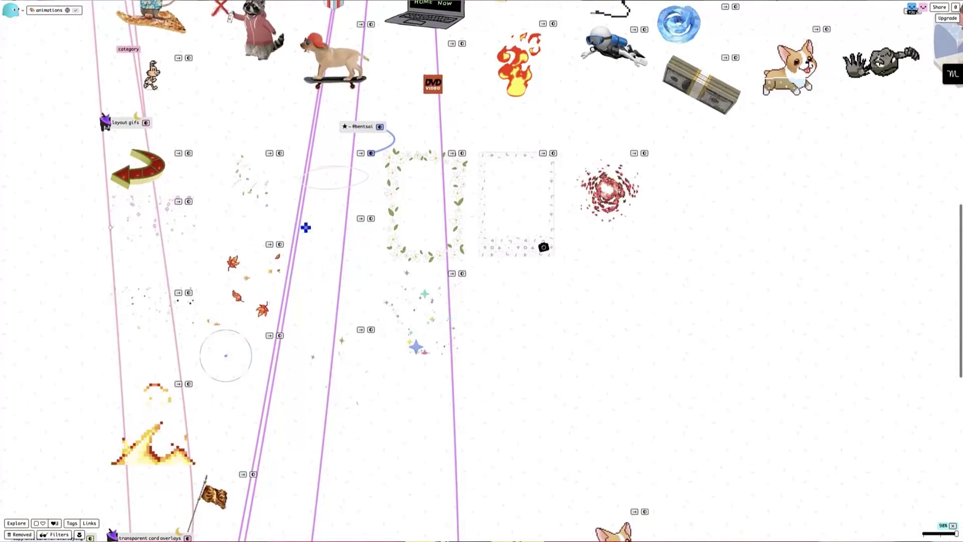